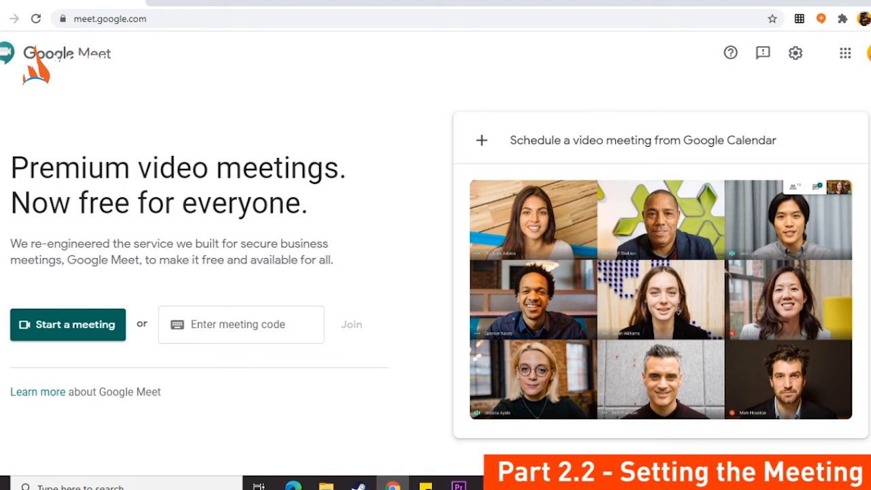
Step: Start a new meeting and copy the meeting link shown on the ready screen
click(68, 325)
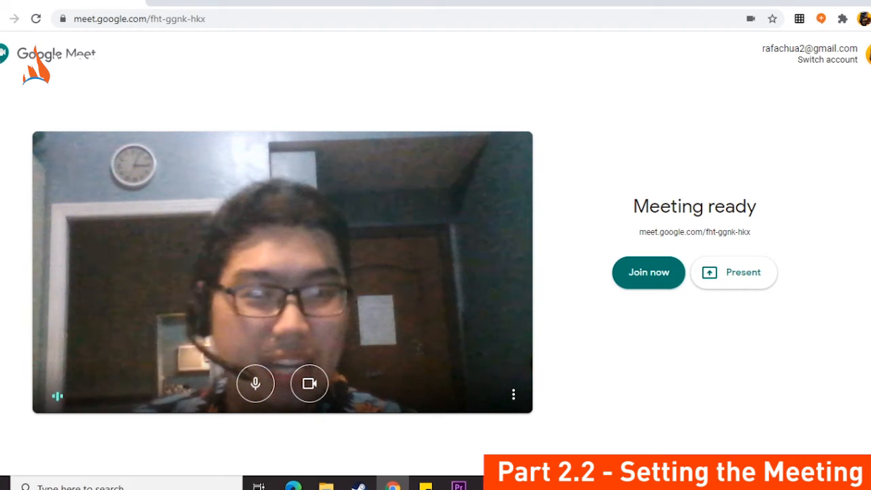
drag(638, 232, 750, 232)
key(ctrl+c)
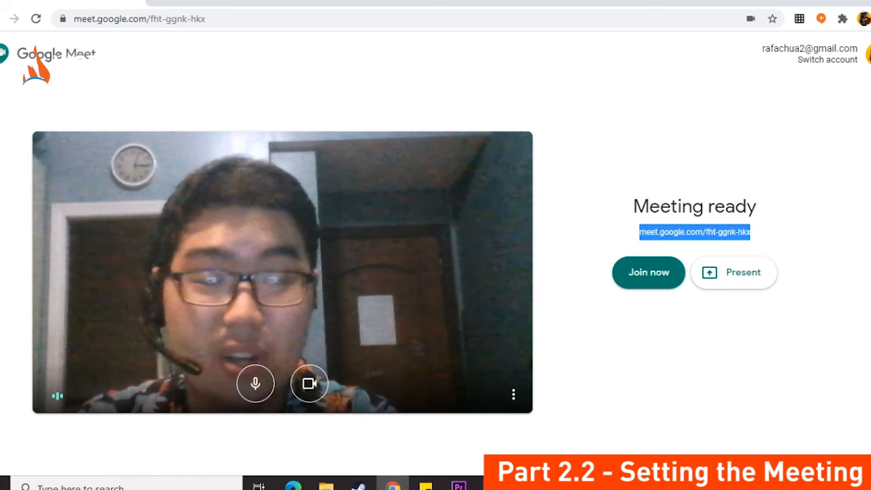
right_click(653, 234)
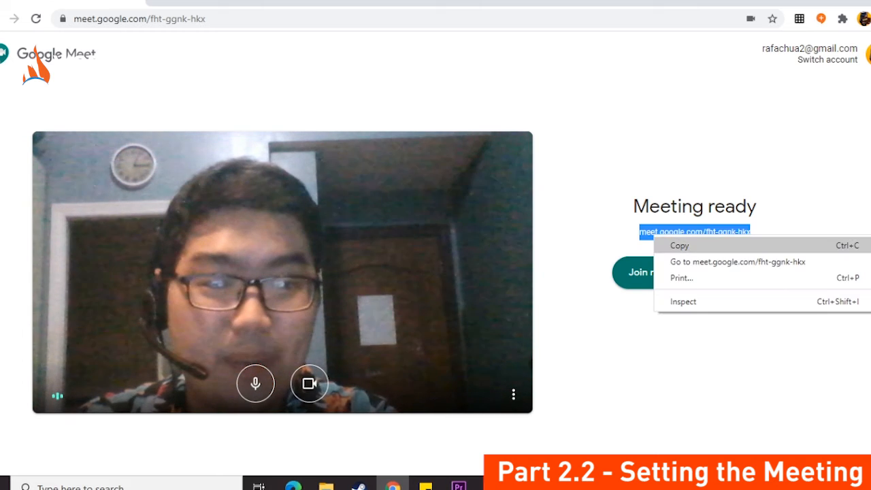
click(679, 246)
Step: Enter the copied meeting link in a new browser tab to open the meeting, and join it
key(ctrl+t)
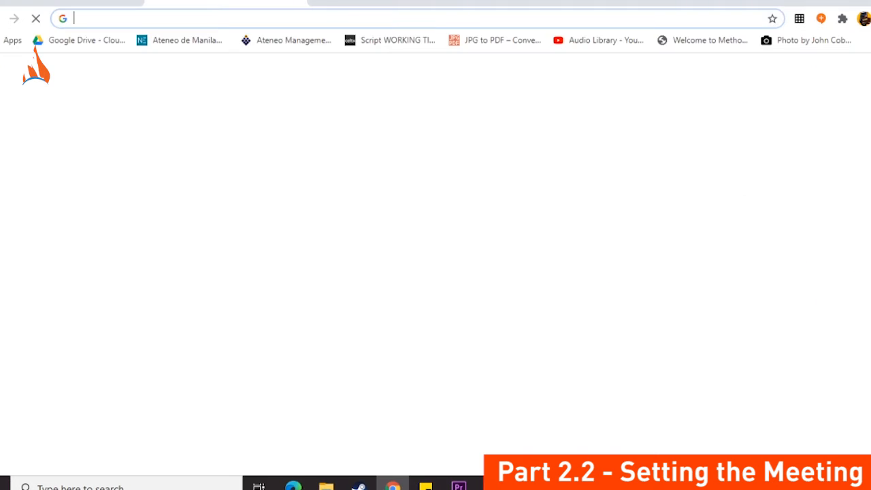
right_click(215, 18)
click(245, 106)
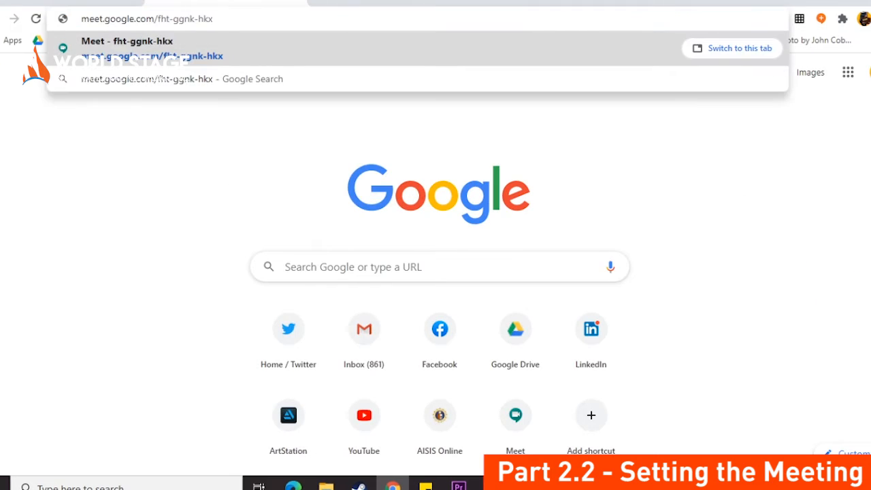
key(Return)
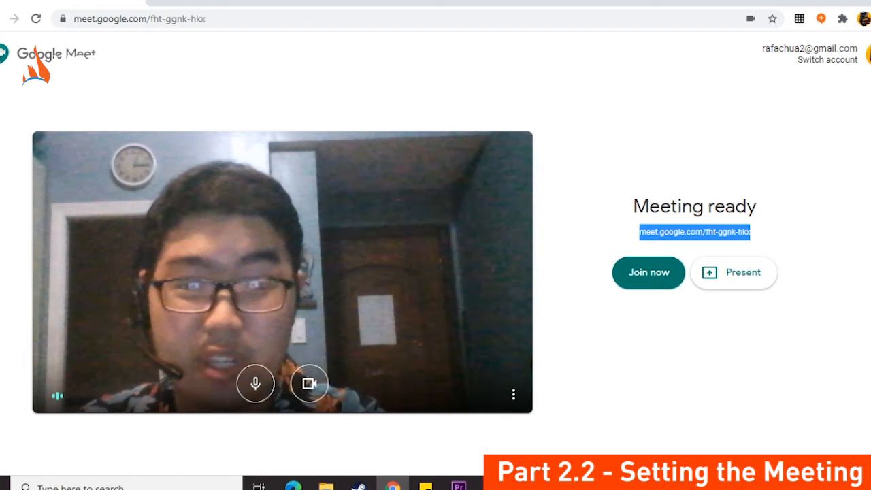
click(649, 272)
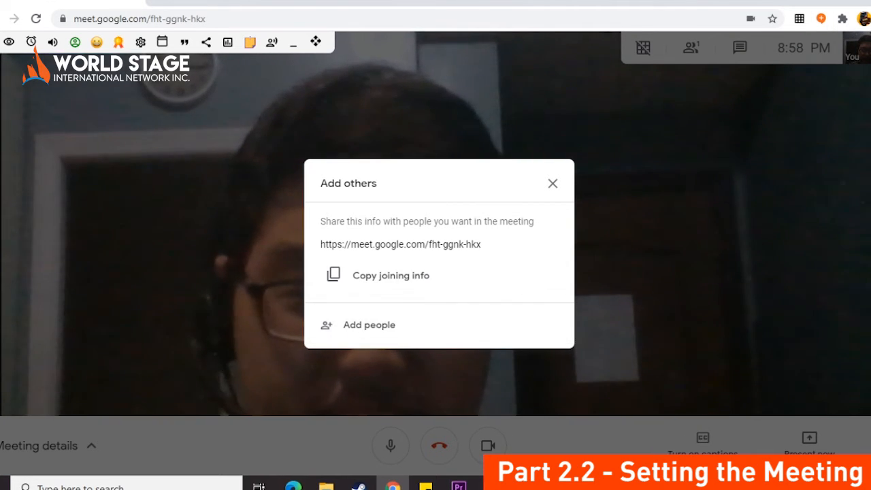
Step: Examine the contacts that can be invited to the meeting, and close the invitation list without sending anything
click(369, 325)
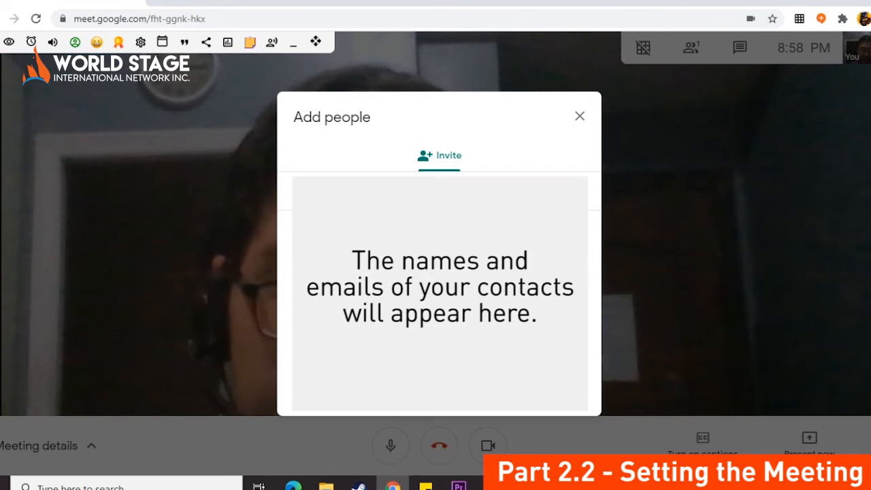
scroll(438, 293, down, 7)
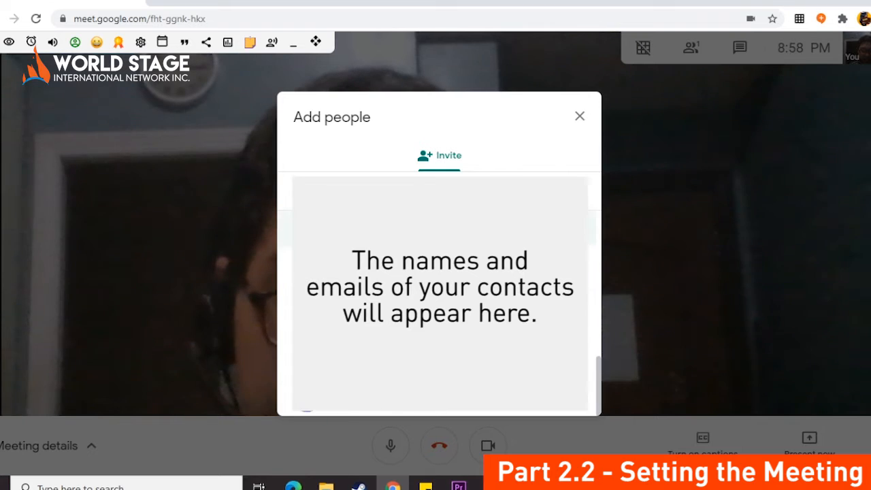
scroll(439, 305, up, 6)
scroll(439, 304, up, 1)
click(439, 255)
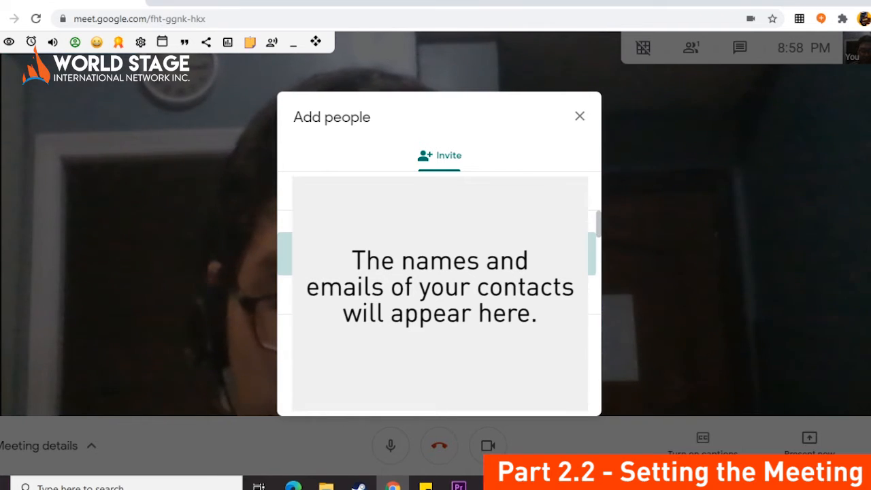
scroll(438, 293, down, 3)
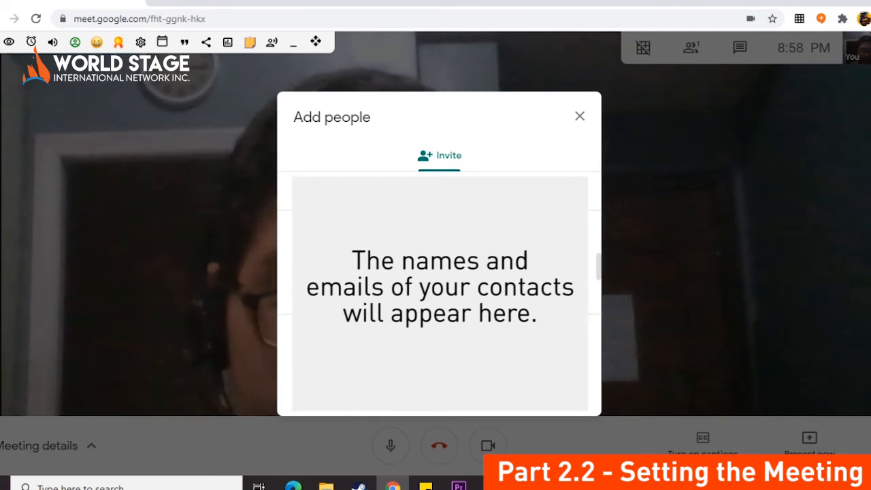
click(579, 116)
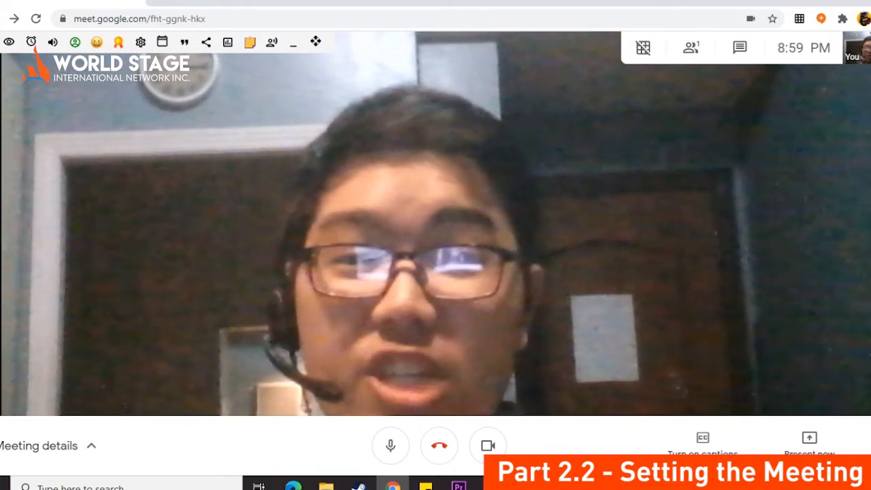
Step: Return to meet.google.com and open a new Google Calendar event for scheduling a video meeting, dismissing the introduction message
key(ctrl+l)
text(meet.)
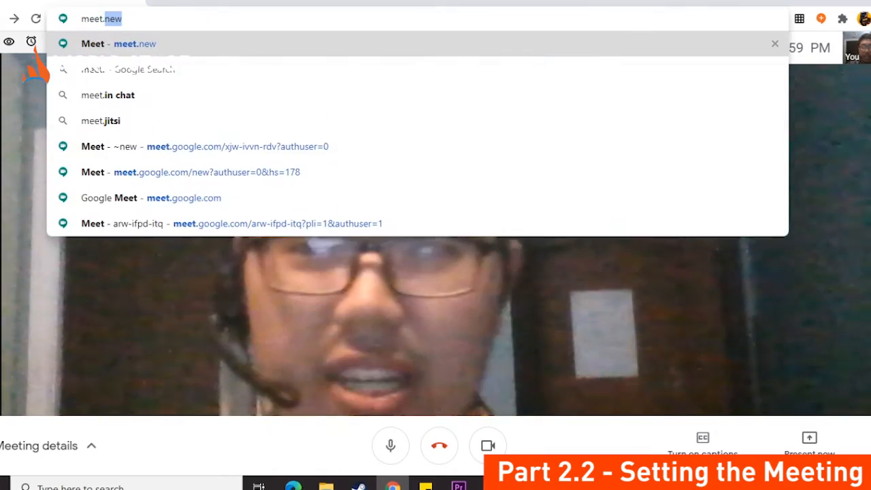
text(google.com)
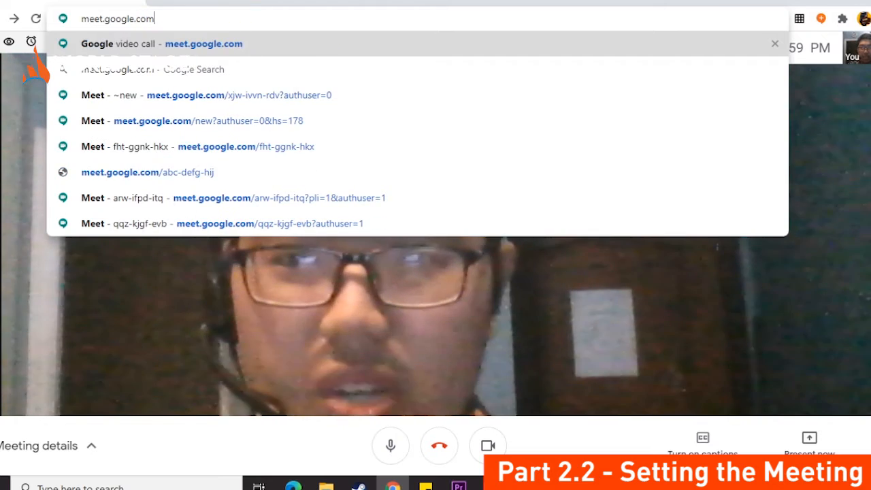
key(Return)
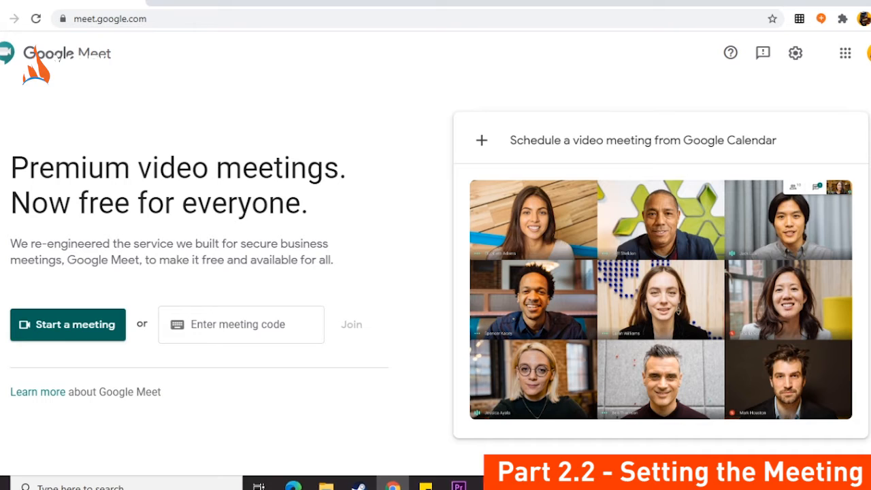
click(642, 140)
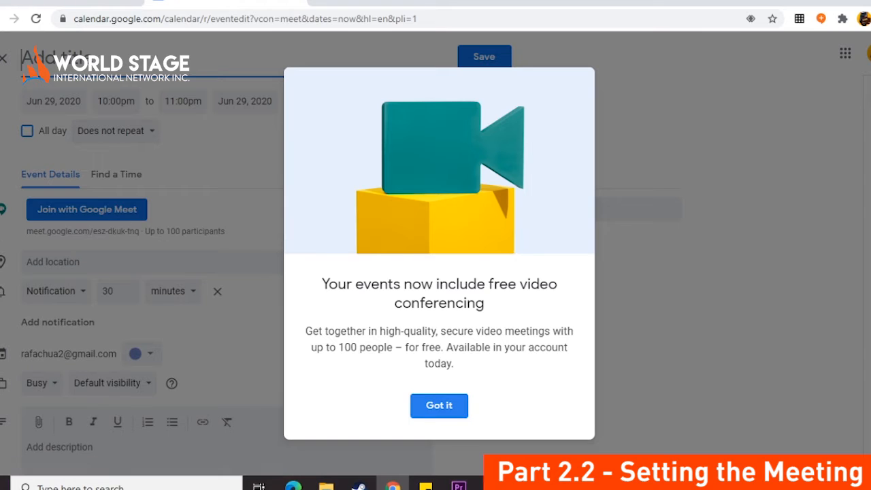
click(439, 406)
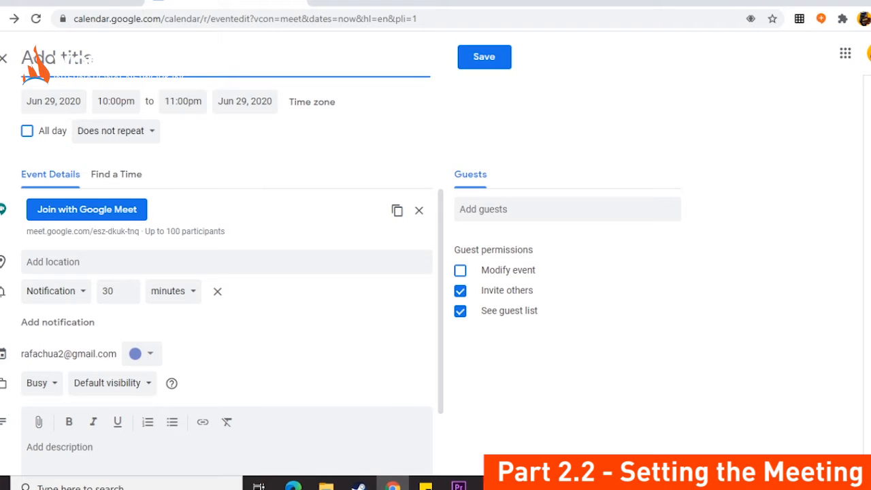
Step: Title the event "World Stage Awesome Best Training Session"
text(World Stage Aw)
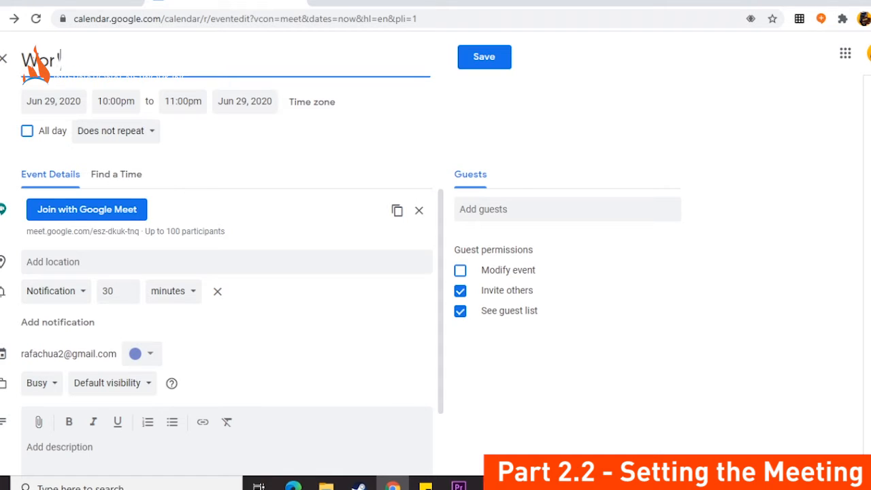
text(esom)
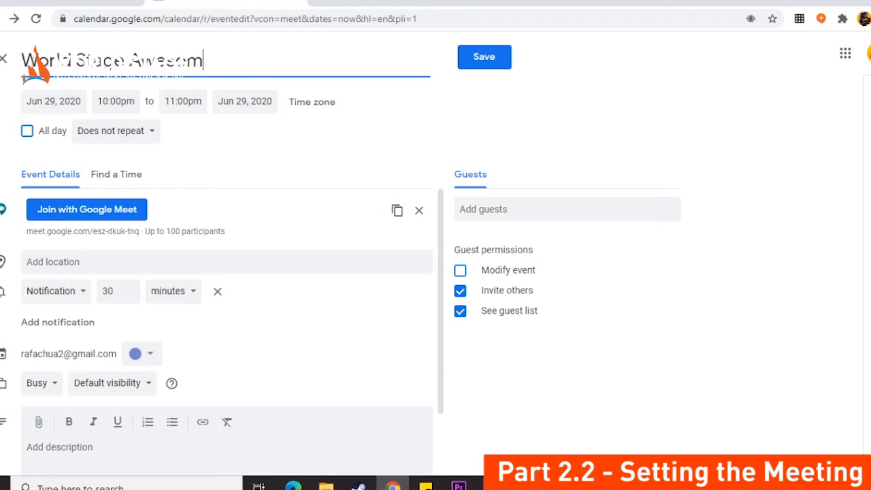
text(e Best Training Session)
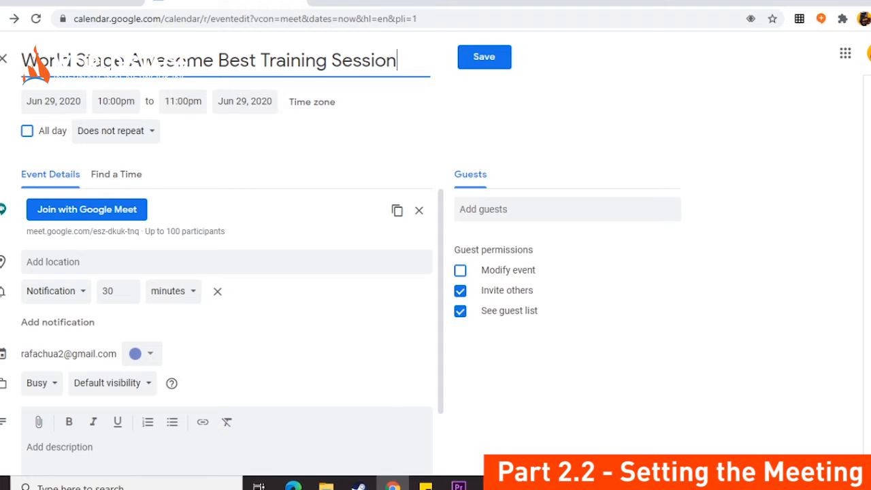
Step: Set the event's date to Jul 3, 2020
click(54, 102)
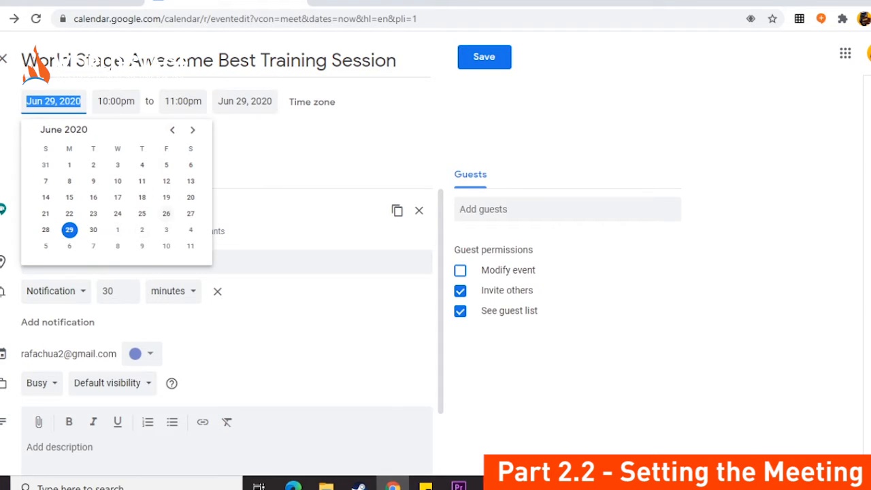
click(193, 130)
click(172, 129)
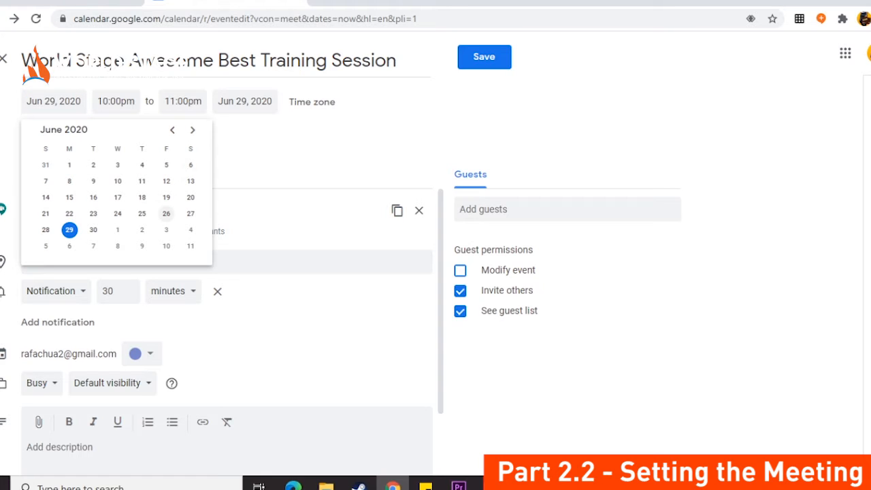
click(166, 229)
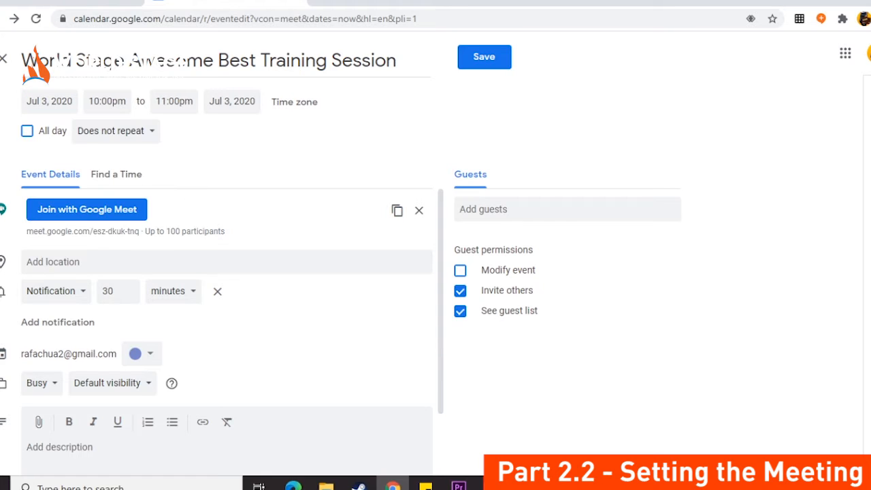
Step: Set the event's start time to 9:00am and its end time to 11:00am
click(107, 101)
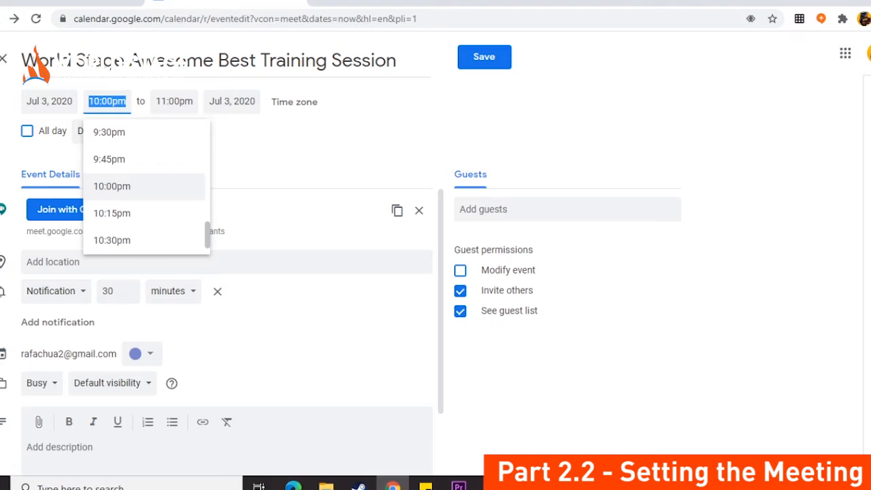
scroll(144, 187, down, 2)
scroll(144, 187, up, 6)
scroll(116, 197, up, 15)
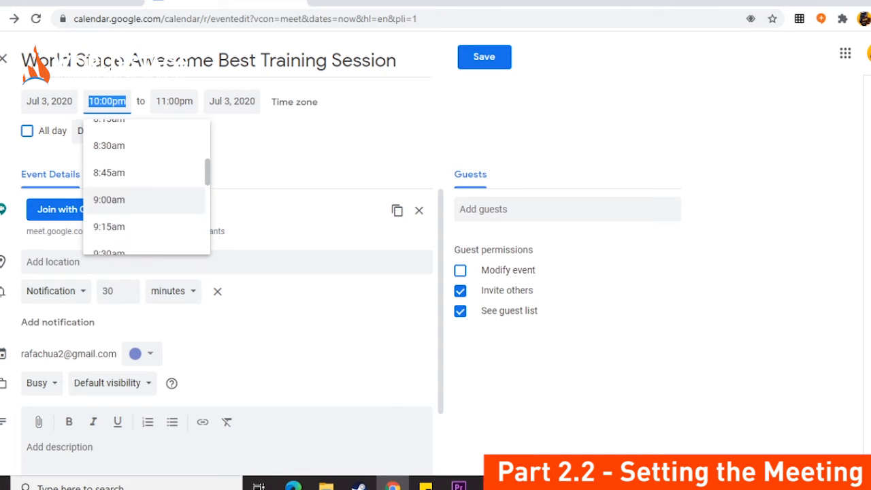
click(110, 198)
click(169, 101)
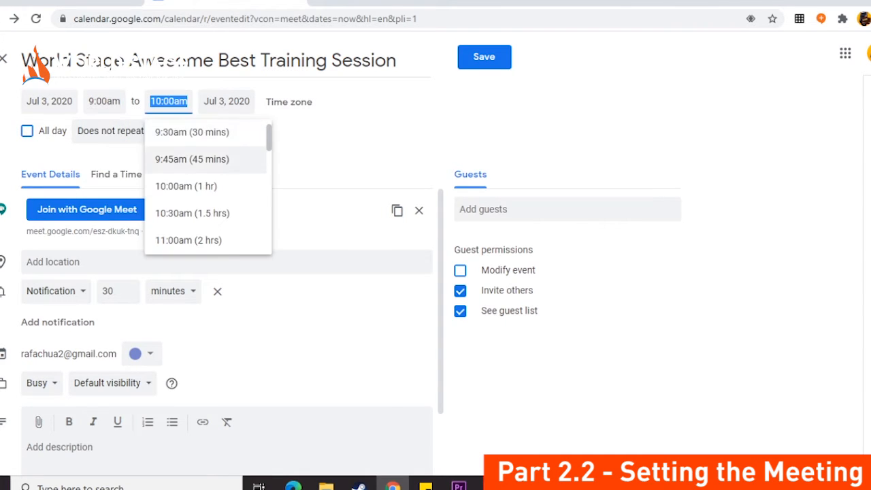
scroll(204, 173, down, 2)
click(189, 172)
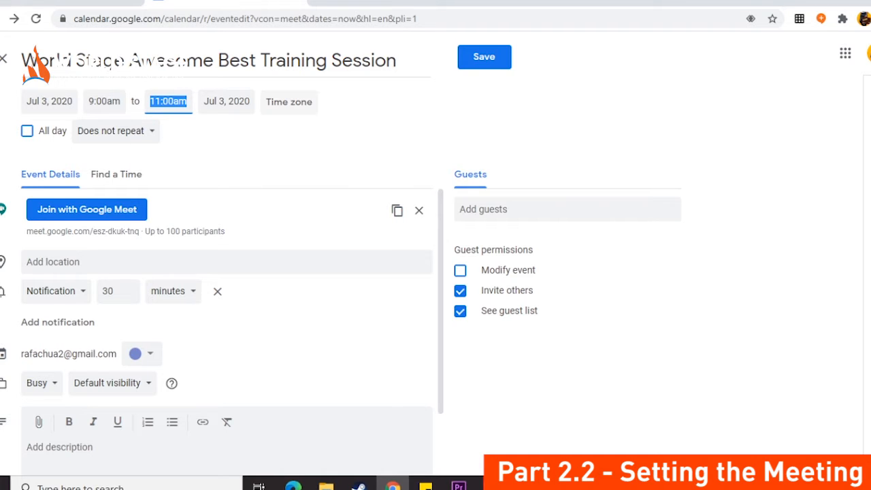
Step: Set the event's time zone to (GMT+08:00) Philippine Standard Time
click(289, 101)
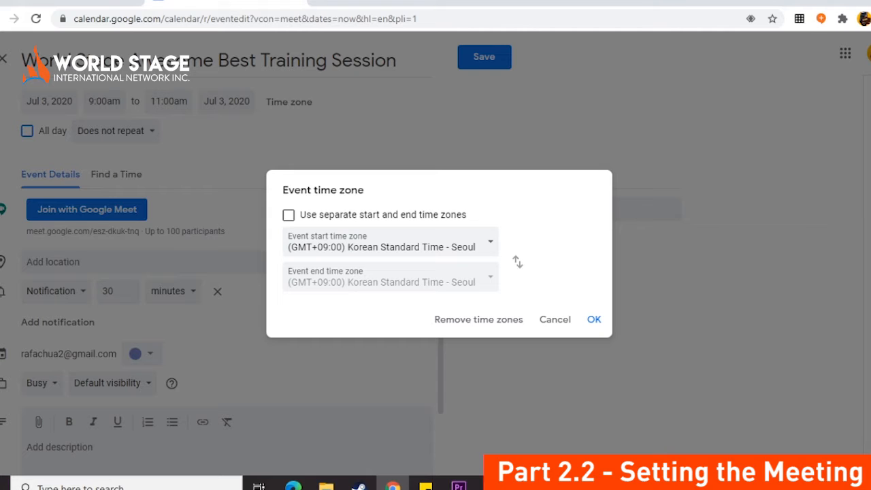
click(390, 242)
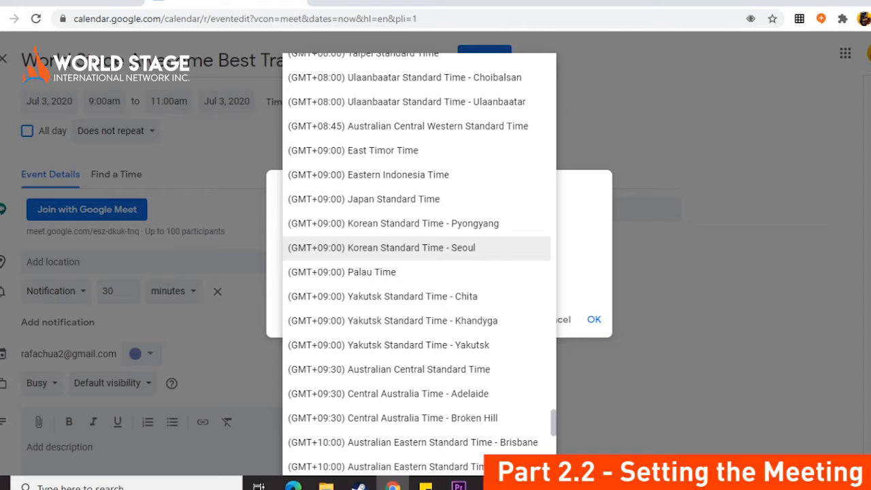
scroll(401, 262, down, 1)
scroll(401, 262, up, 3)
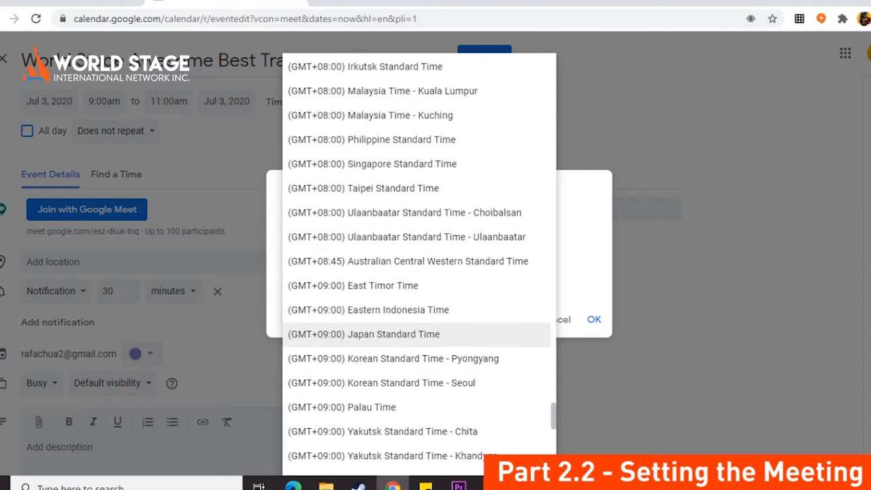
click(401, 140)
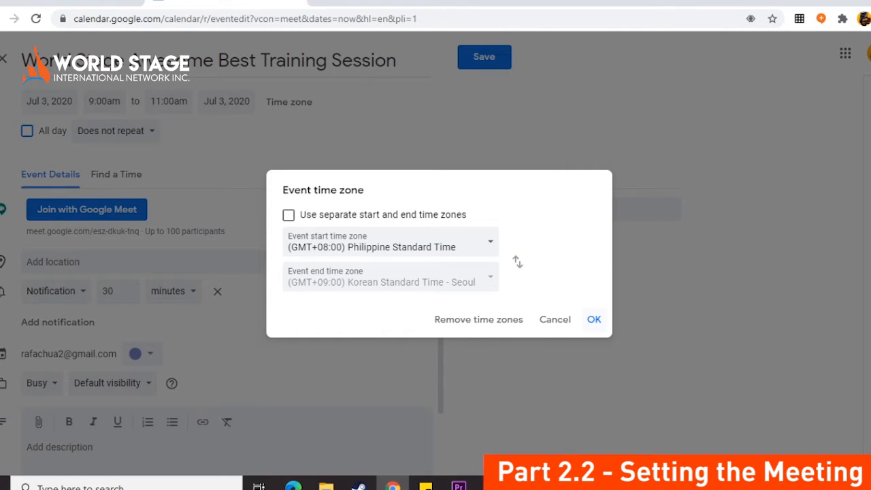
key(Return)
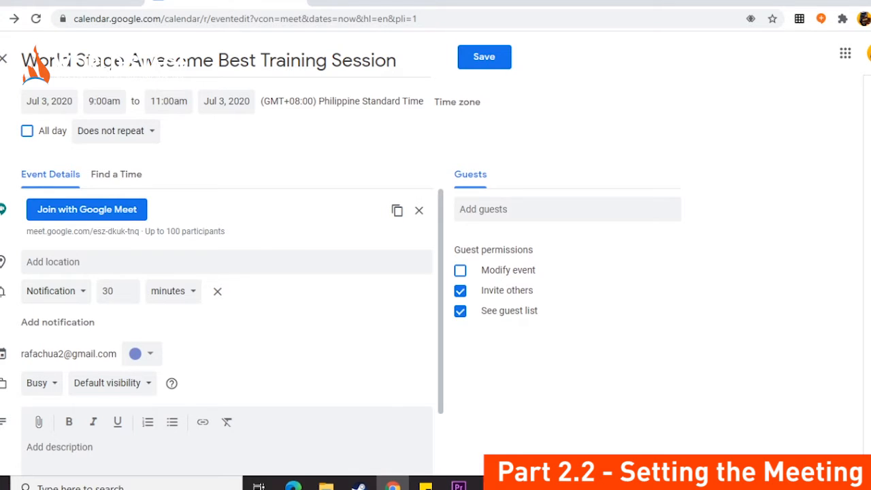
Step: Examine the event's location, notification, visibility and description fields
scroll(224, 327, down, 2)
scroll(225, 326, up, 2)
click(227, 262)
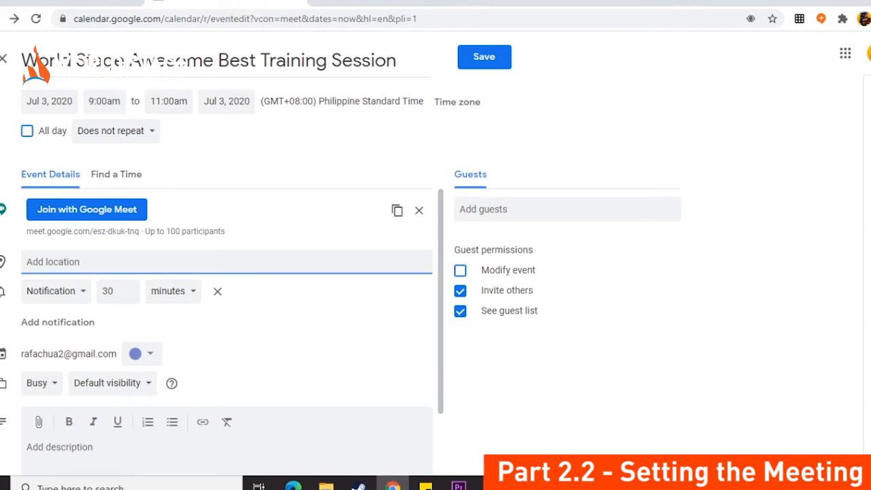
scroll(224, 326, down, 2)
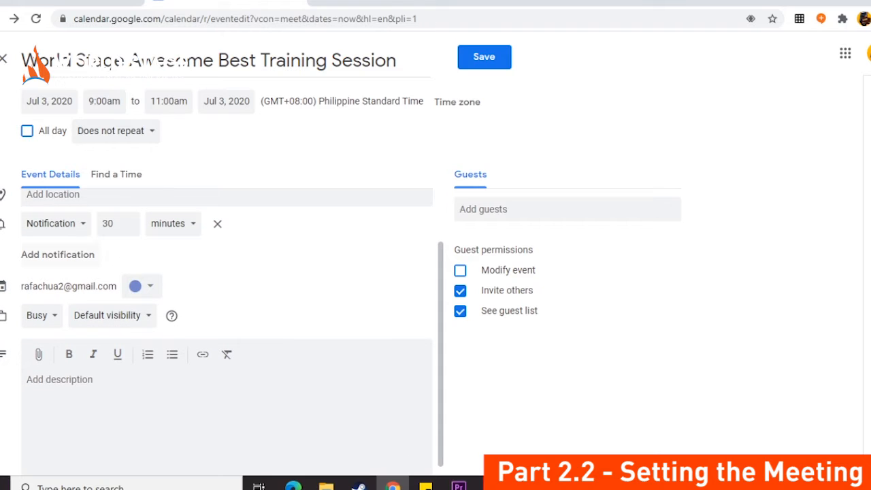
scroll(224, 327, up, 2)
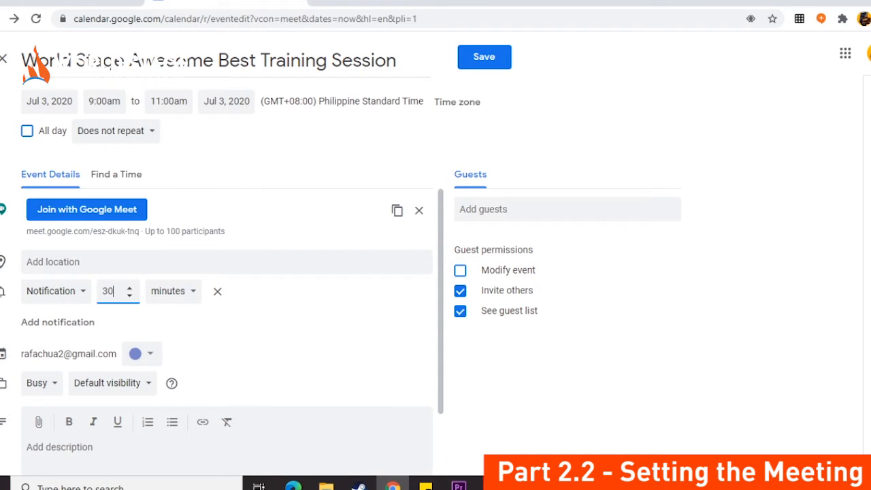
Step: Set the event's notification to 5 hours before the start
double_click(109, 291)
text(5)
double_click(106, 291)
click(173, 291)
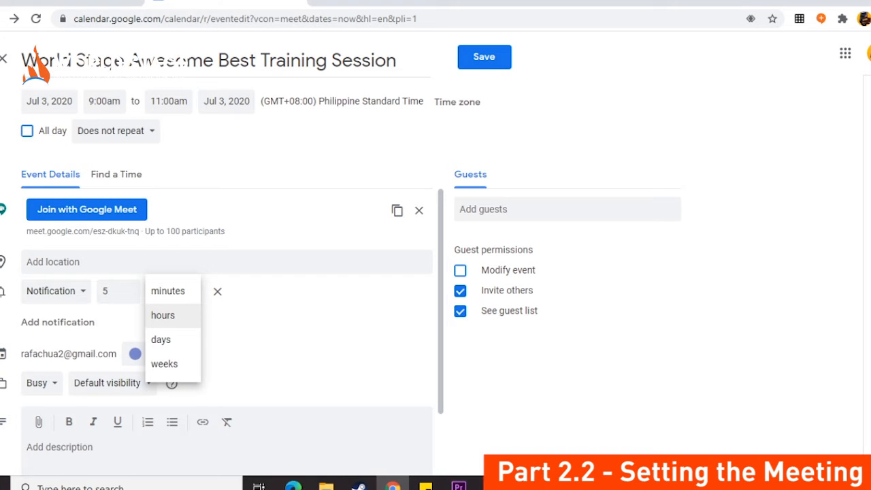
click(163, 315)
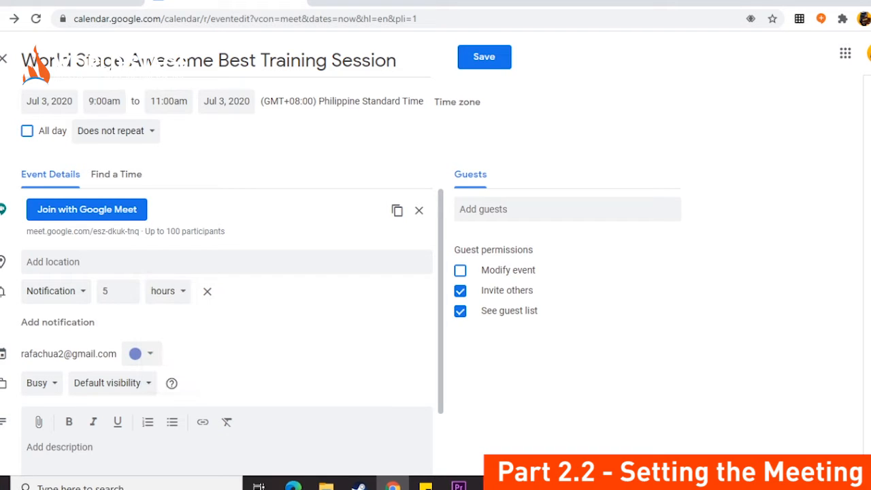
scroll(226, 327, down, 2)
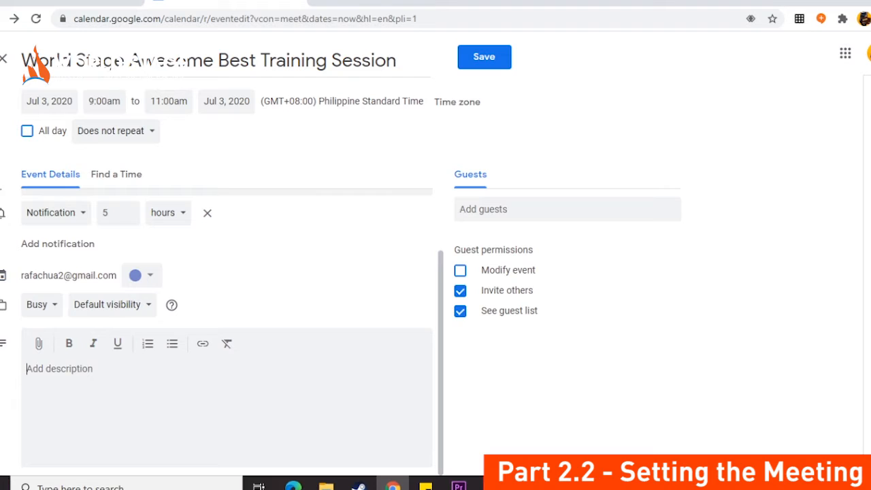
text(tHI)
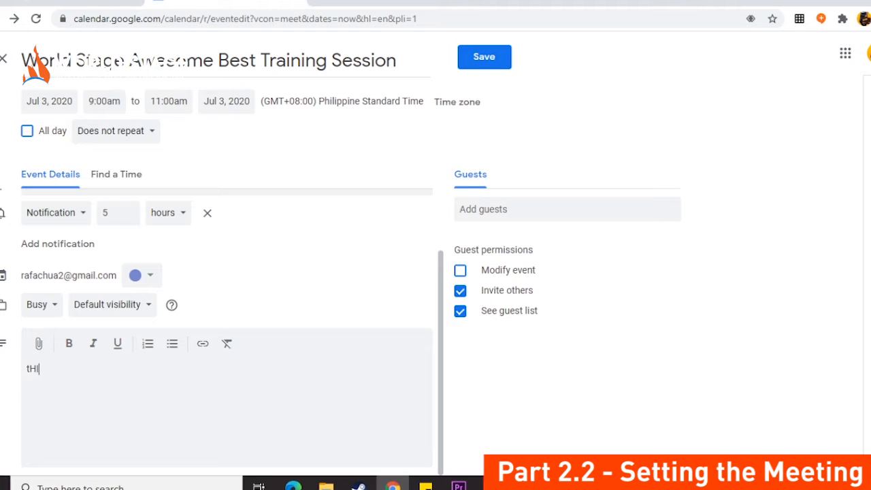
text(S IS A TRAINING SESSION ON HWOT O USE)
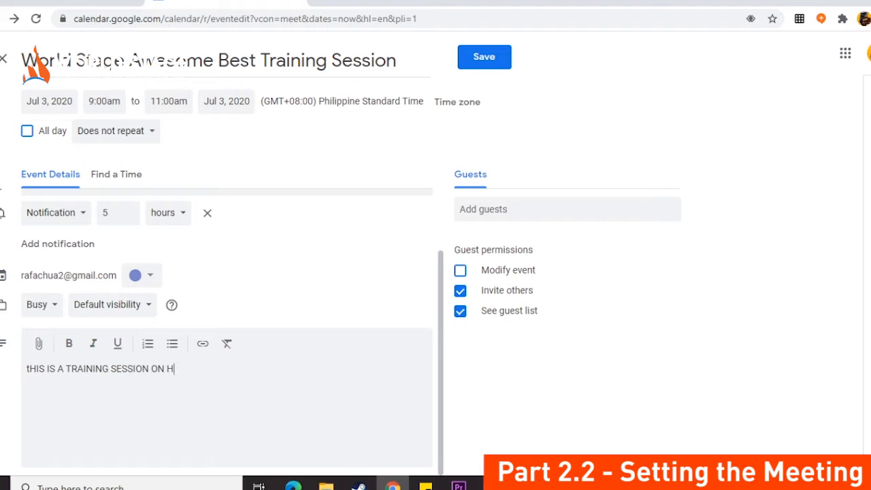
key(BackSpace)
key(BackSpace)
key(BackSpace)
key(BackSpace)
key(BackSpace)
key(BackSpace)
key(BackSpace)
key(BackSpace)
key(BackSpace)
key(BackSpace)
key(BackSpace)
key(BackSpace)
key(BackSpace)
key(BackSpace)
key(BackSpace)
key(BackSpace)
key(BackSpace)
key(BackSpace)
key(BackSpace)
key(BackSpace)
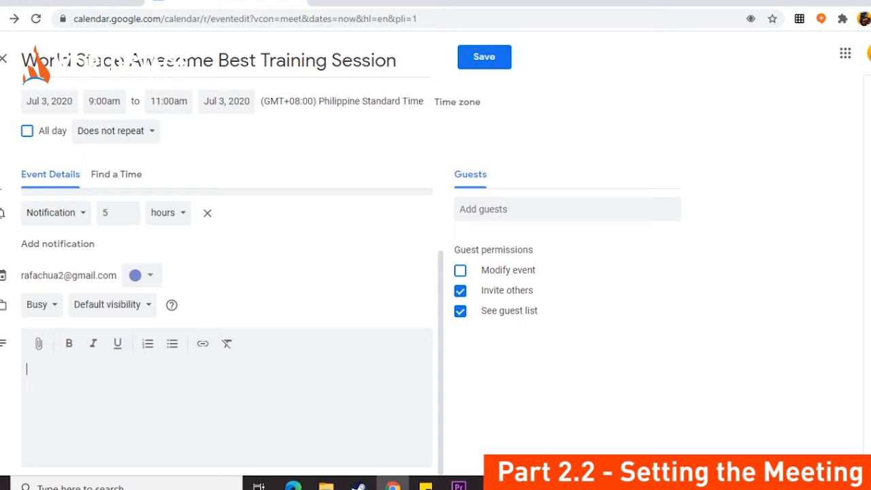
Step: Look up a contact by first name and add them as a guest of the event
click(567, 209)
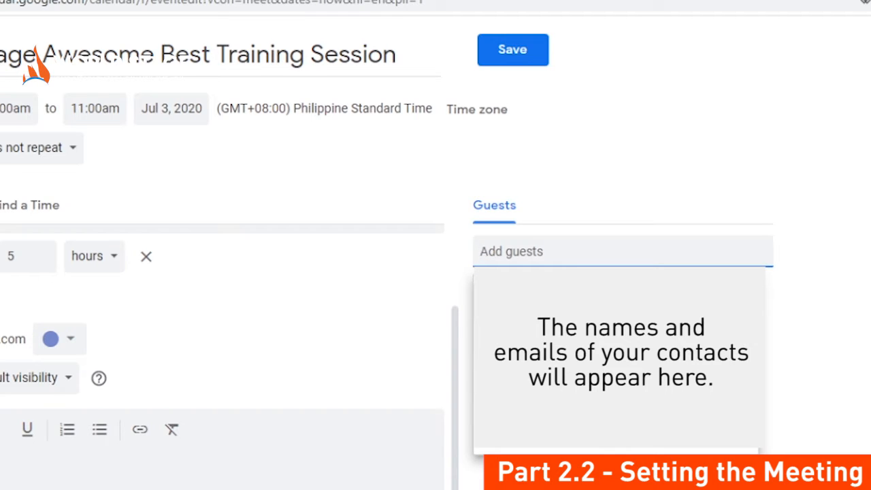
text(worldsrafe)
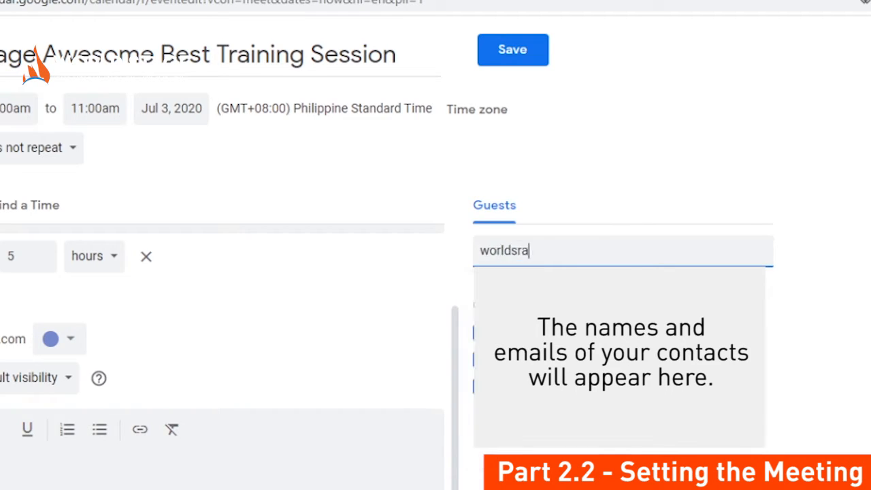
key(BackSpace)
key(BackSpace)
key(BackSpace)
key(BackSpace)
text(tage@)
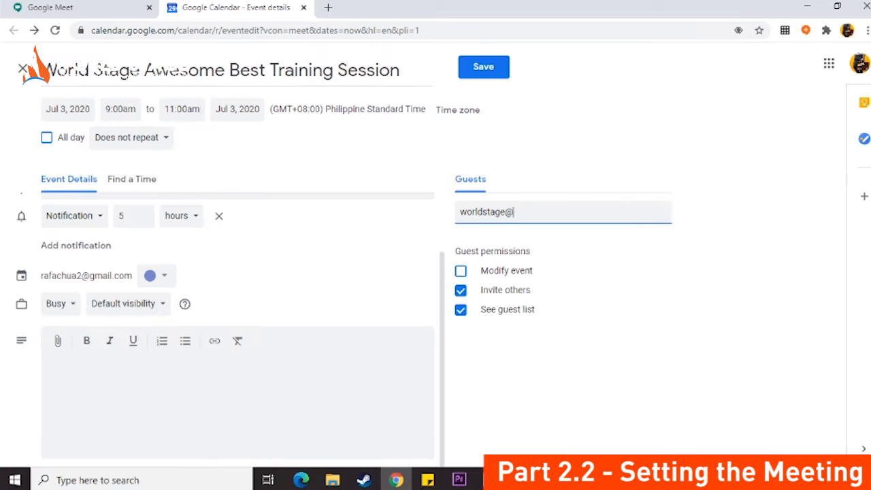
key(BackSpace)
key(BackSpace)
key(BackSpace)
key(BackSpace)
key(BackSpace)
key(BackSpace)
key(BackSpace)
key(BackSpace)
key(BackSpace)
key(BackSpace)
key(BackSpace)
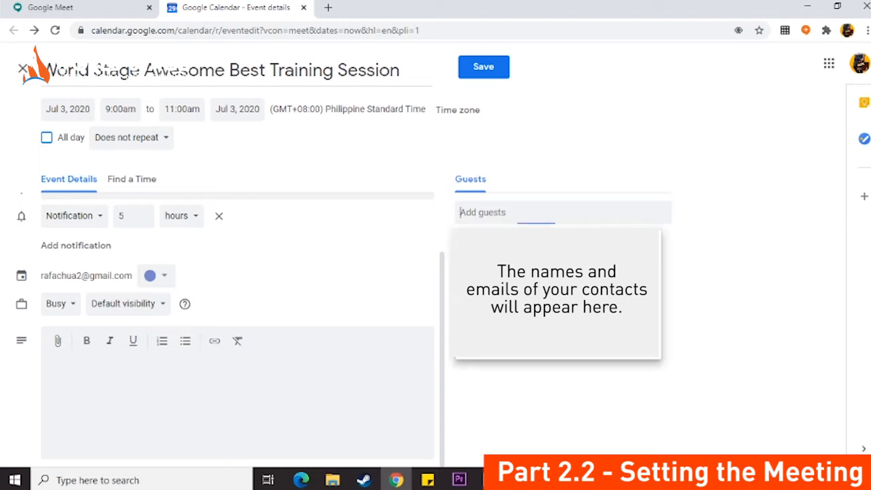
text(anje)
key(BackSpace)
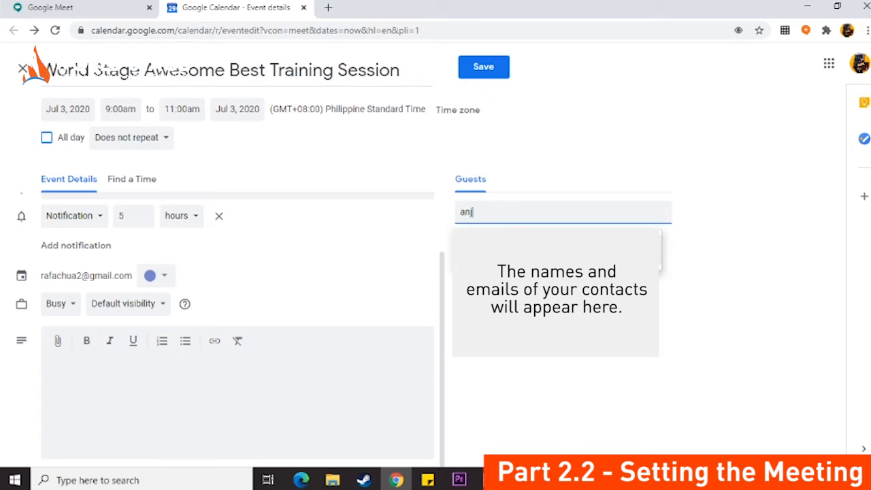
key(Return)
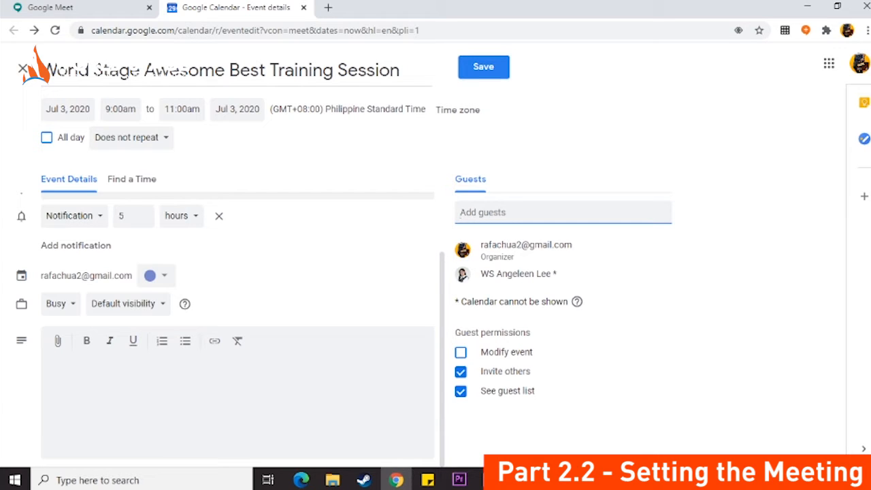
Step: Save the event and send the invitation emails to its guests
click(483, 66)
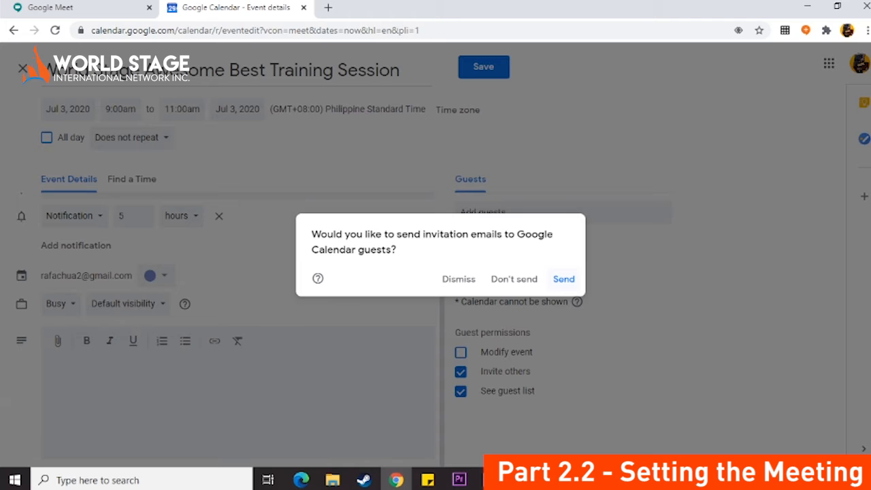
click(563, 279)
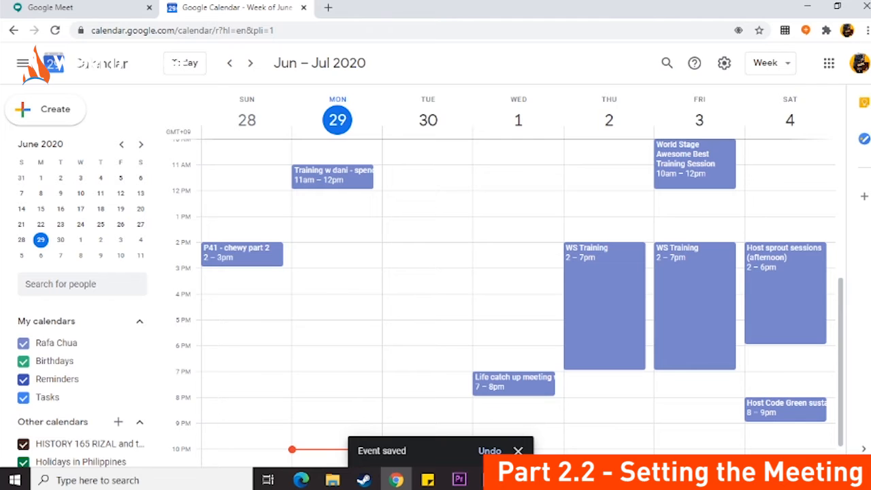
Step: Open the World Stage Awesome Best Training Session event on July 3, highlight its Google Meet link, and close the calendar
click(695, 164)
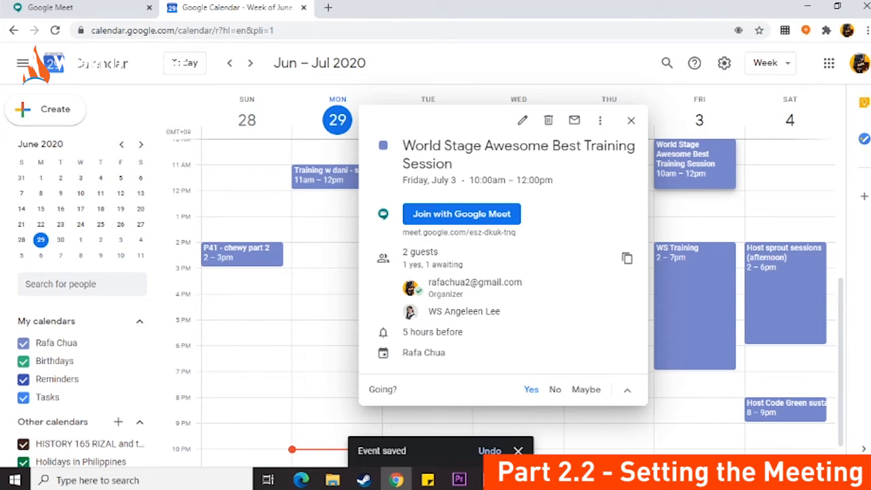
drag(402, 232, 516, 232)
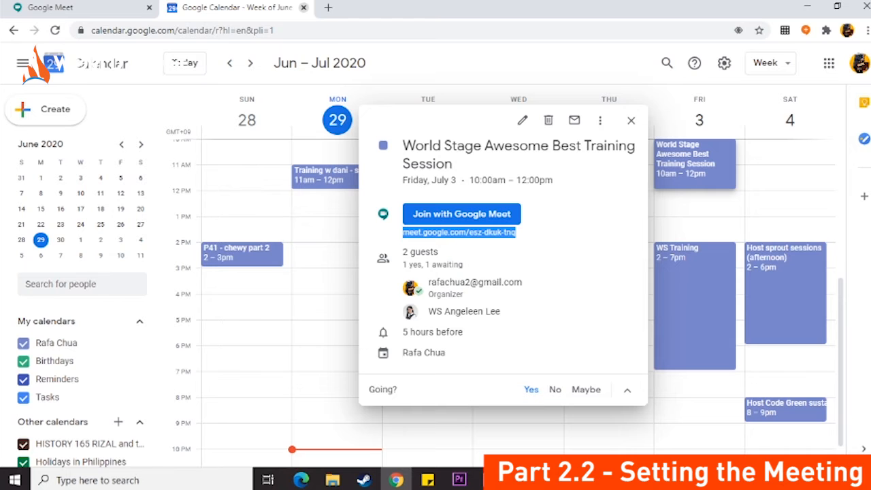
click(303, 8)
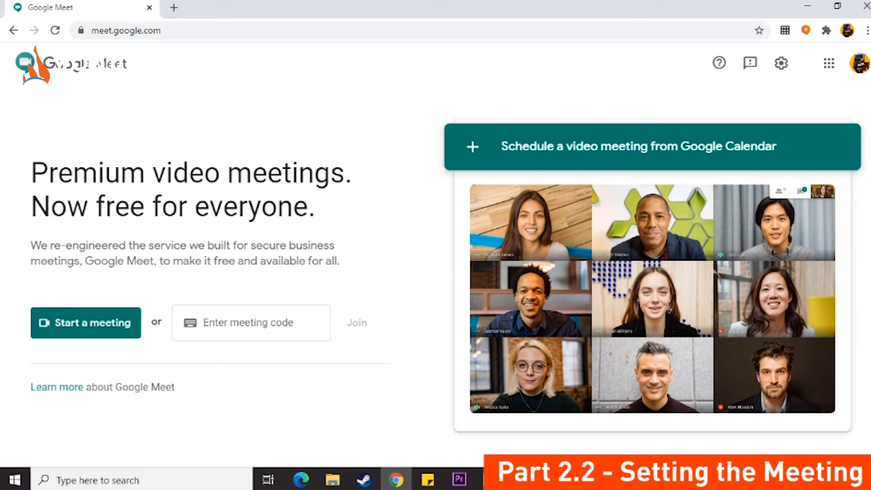
Step: Create an instant meeting by opening meet.new in a new browser tab, and highlight its meeting link
click(173, 7)
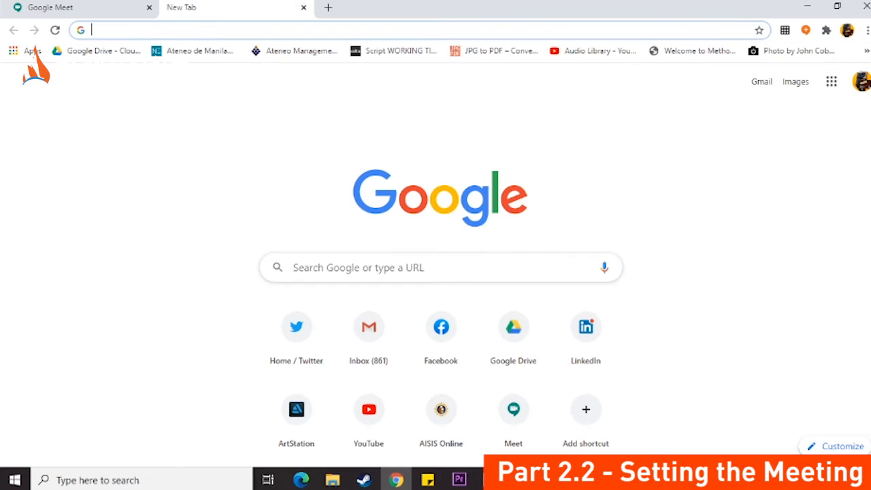
text(meet.n)
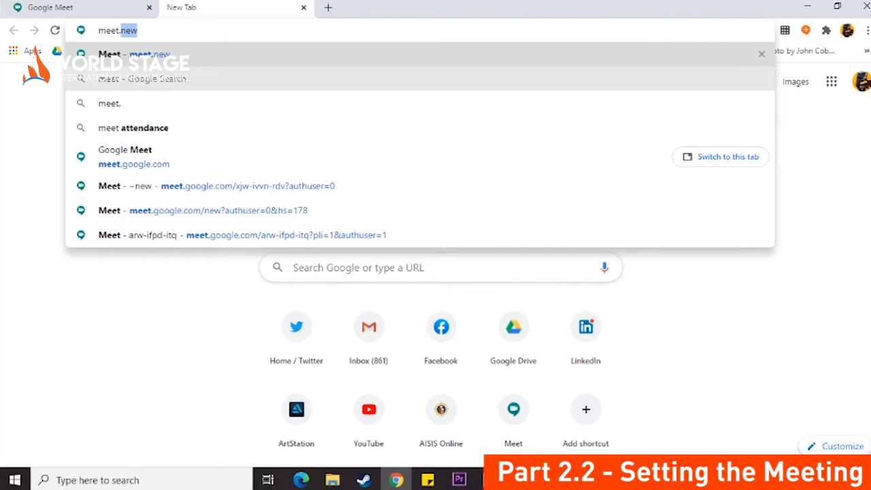
text(ew)
key(Return)
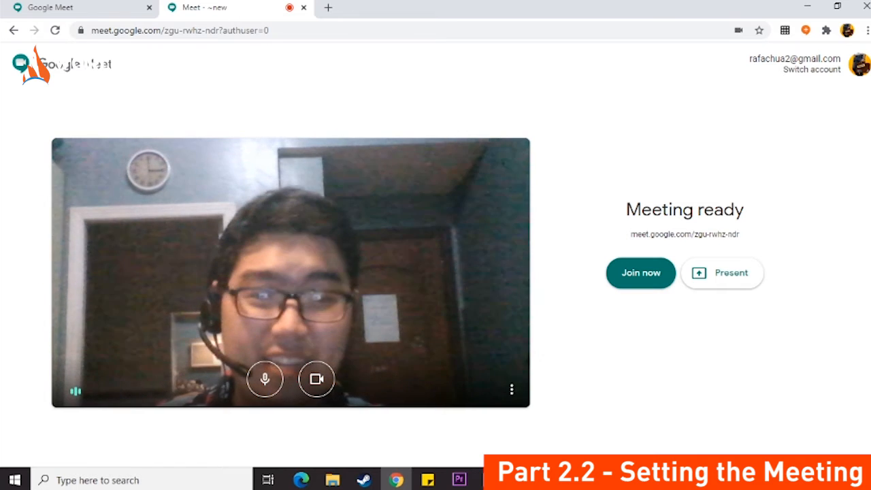
triple_click(684, 234)
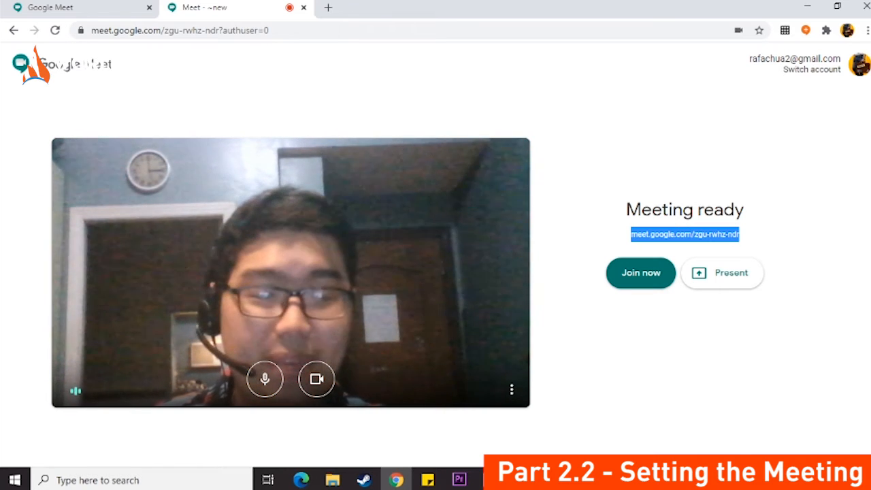